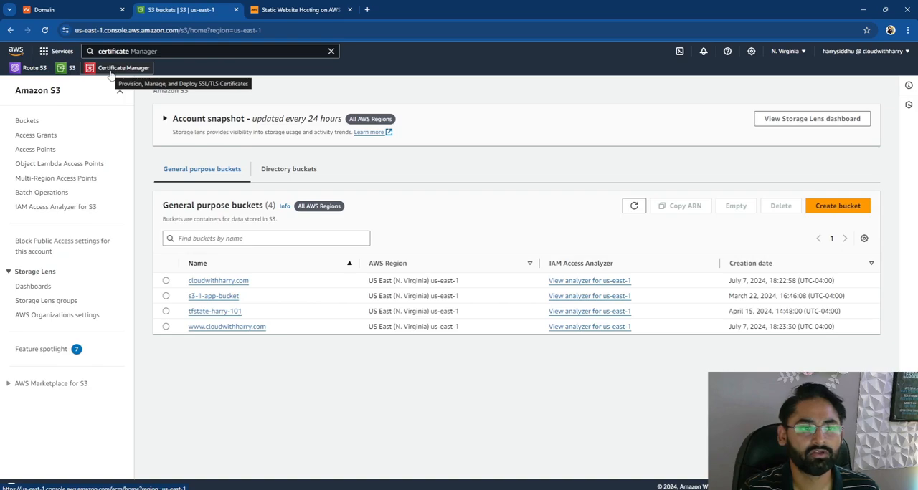
# - Open Certificate Manager and start a request for a public certificate
pyautogui.click(112, 71)
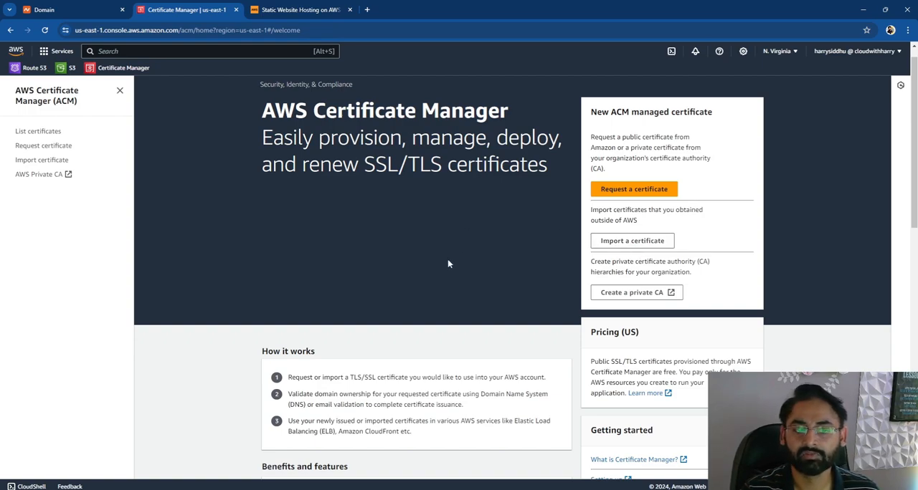
pyautogui.scroll(-3, 449, 262)
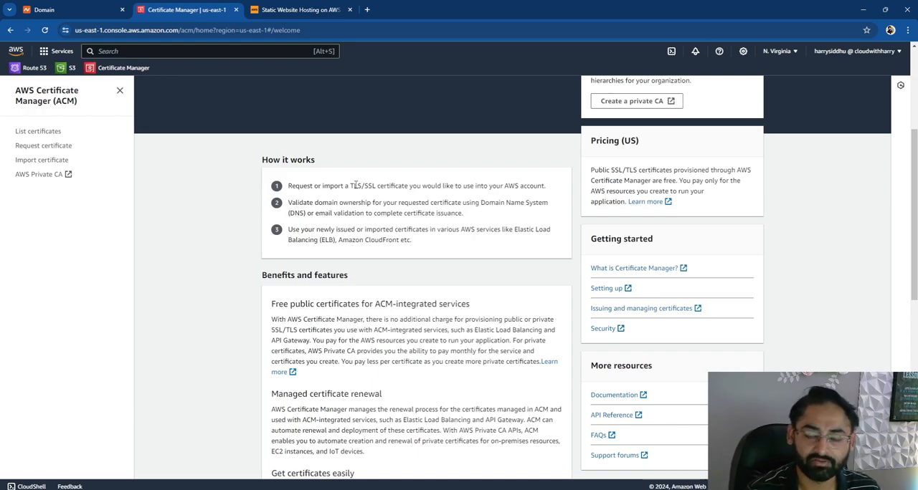
pyautogui.scroll(3, 355, 186)
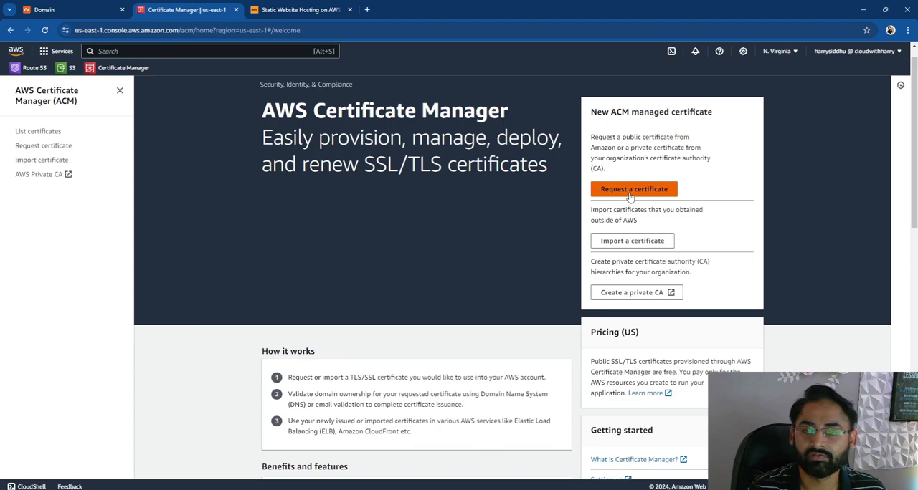
pyautogui.click(630, 190)
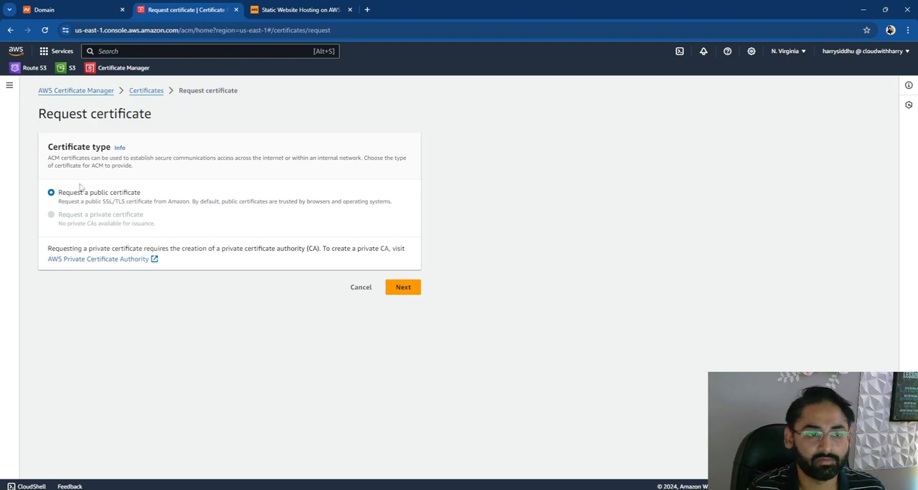
pyautogui.click(415, 289)
# - Enter cloudwithharry.com as the certificate's fully qualified domain name
pyautogui.click(99, 139)
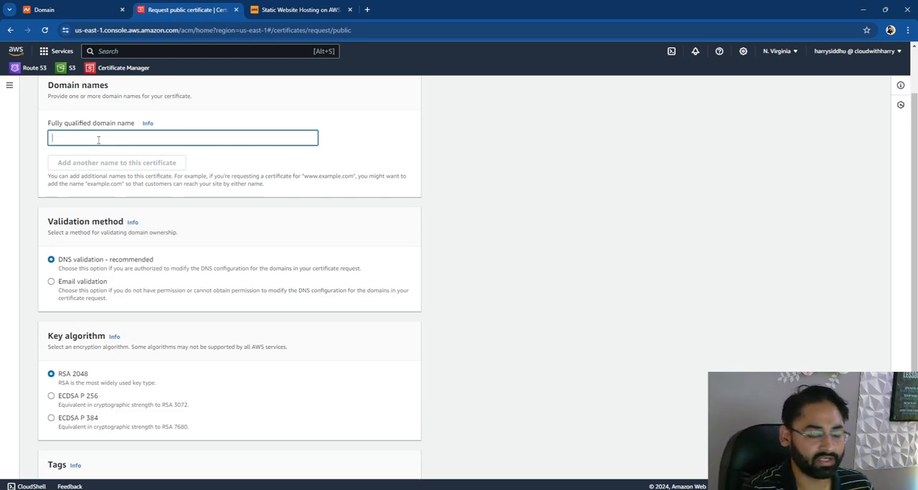
pyautogui.write('cloudwithh')
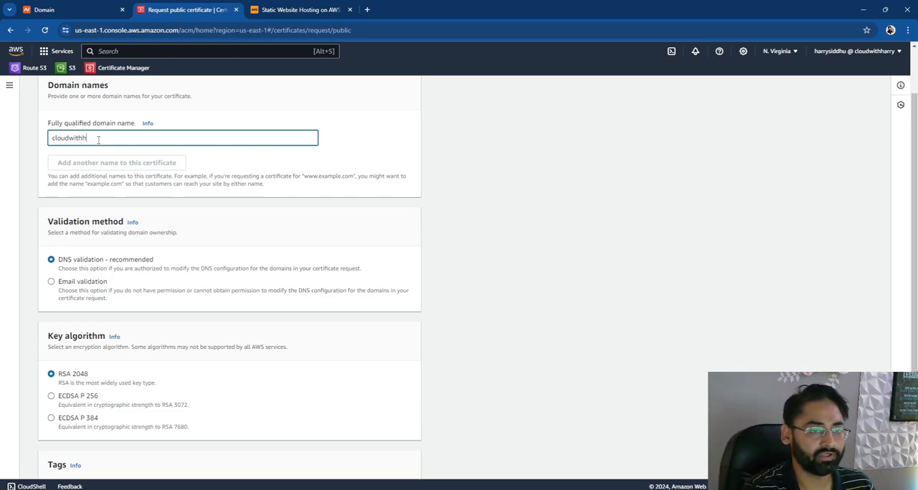
pyautogui.write('arry.com')
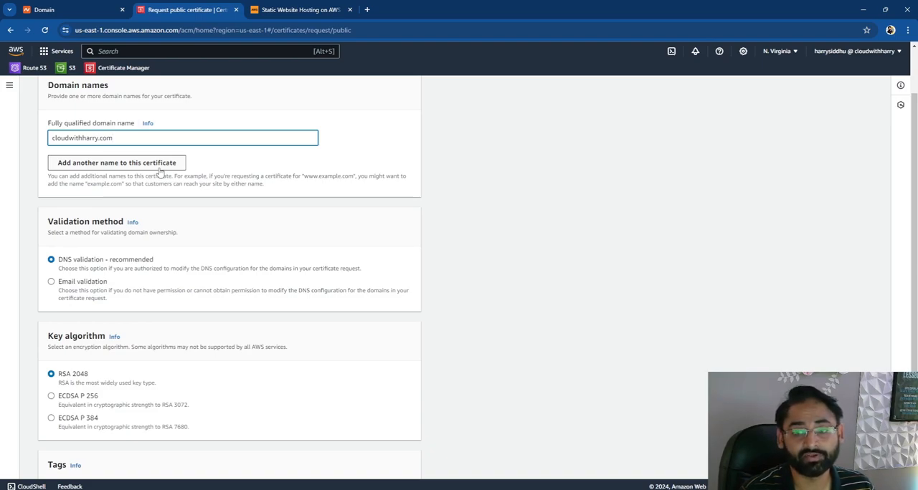
# - Add *.cloudwithharry.com as a second domain name and submit the request with DNS validation and RSA 2048
pyautogui.click(160, 170)
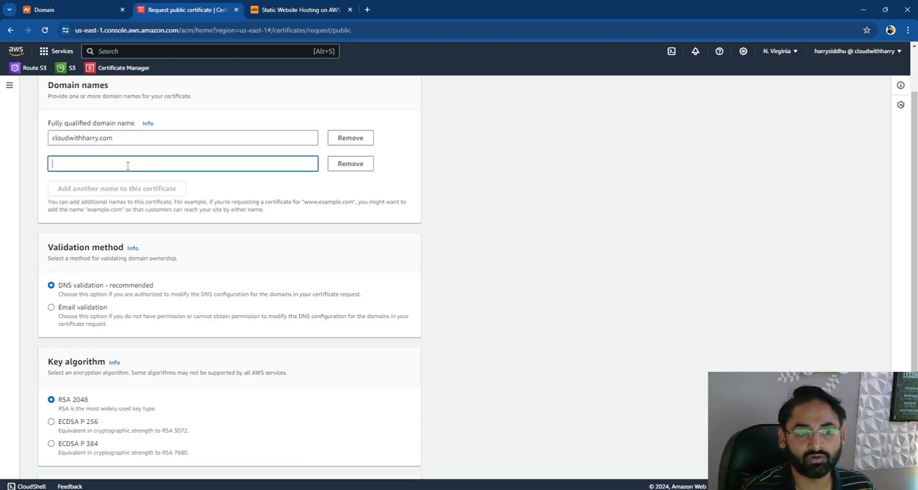
pyautogui.write('*.')
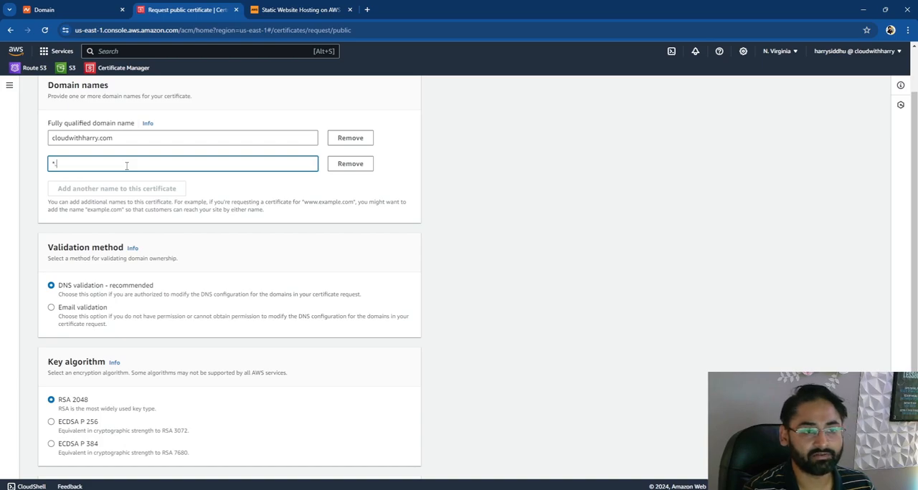
pyautogui.write('cloudwithharr')
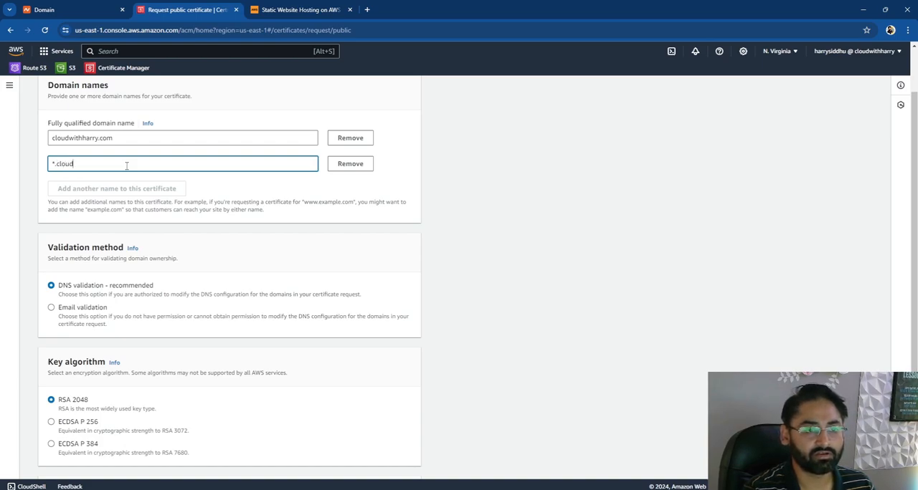
pyautogui.write('y.com')
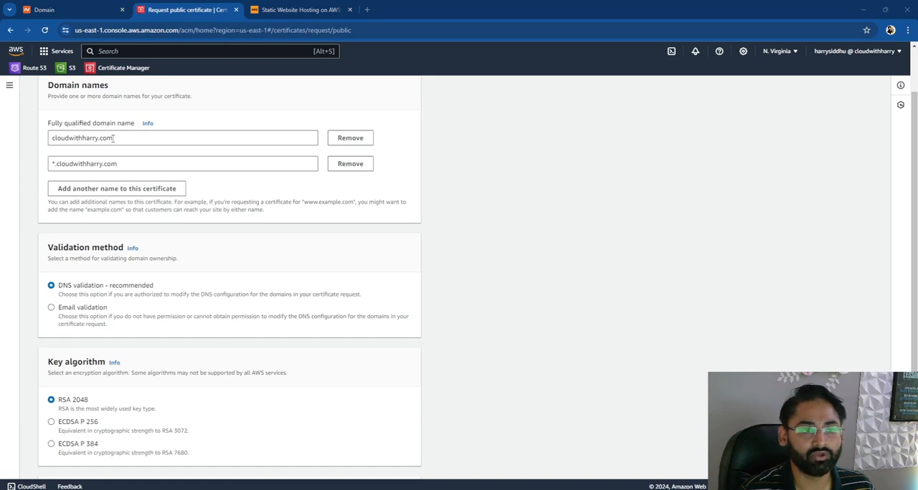
pyautogui.scroll(-2, 112, 139)
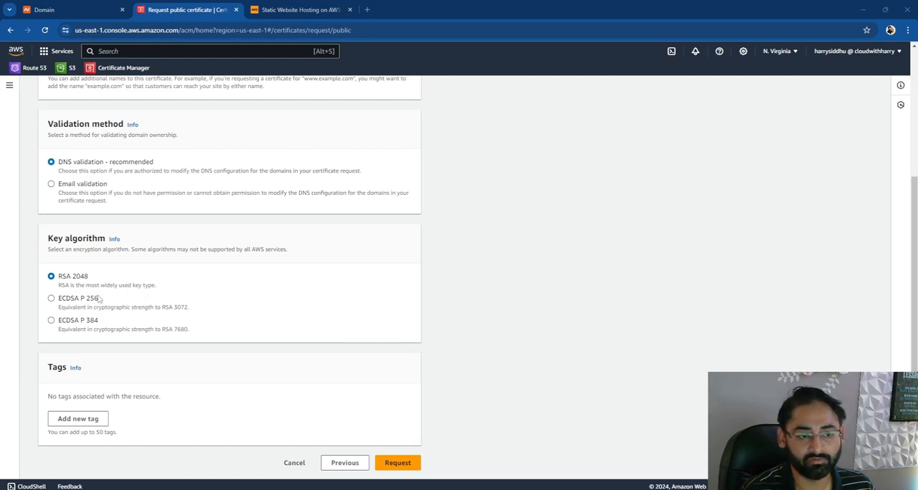
pyautogui.click(406, 464)
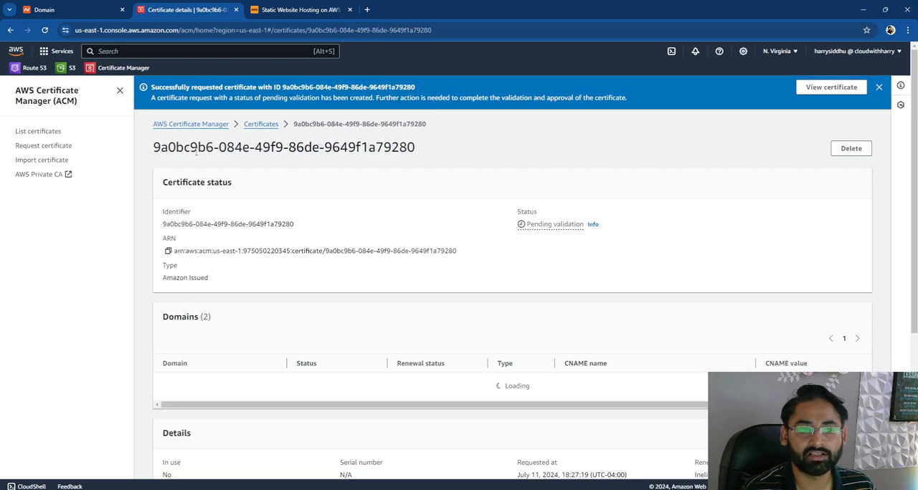
# - Review the new certificate's status and the CNAME entries of its domains, and dismiss the request notification
pyautogui.moveTo(163, 188); pyautogui.dragTo(241, 191)
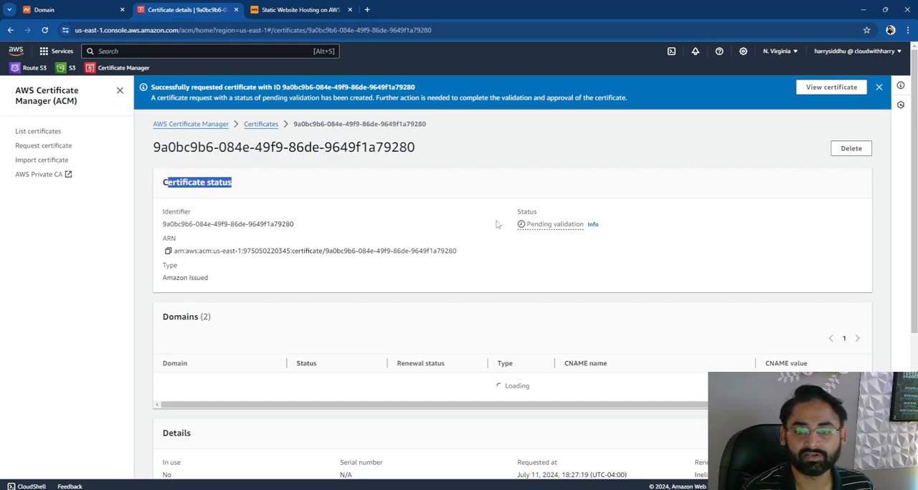
pyautogui.moveTo(516, 212); pyautogui.dragTo(545, 214)
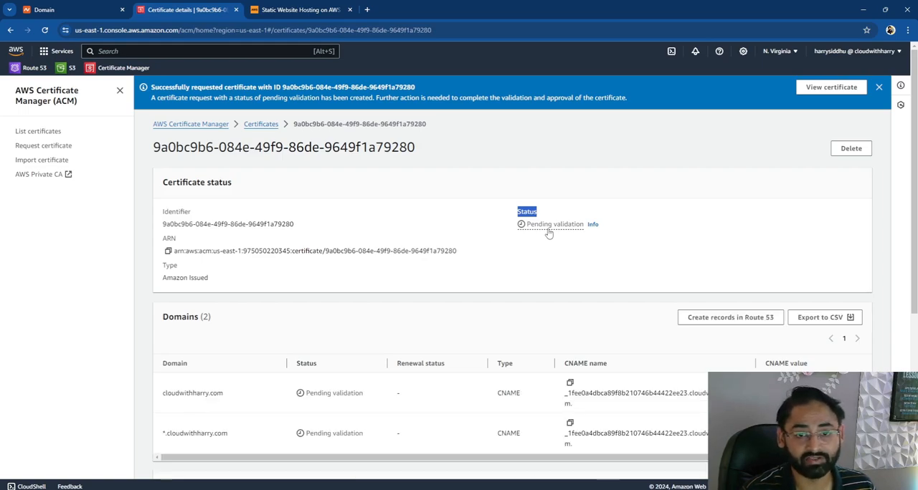
pyautogui.click(262, 265)
pyautogui.scroll(-2, 263, 265)
pyautogui.moveTo(228, 306); pyautogui.dragTo(179, 305)
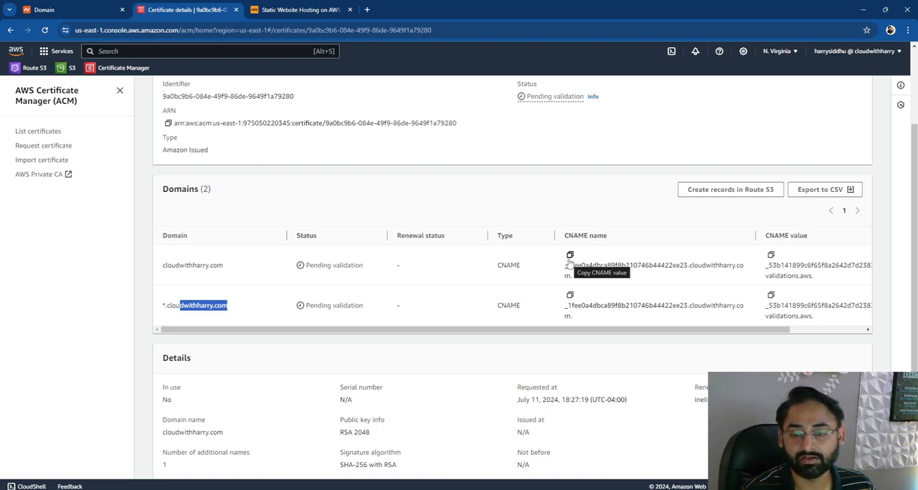
pyautogui.click(233, 276)
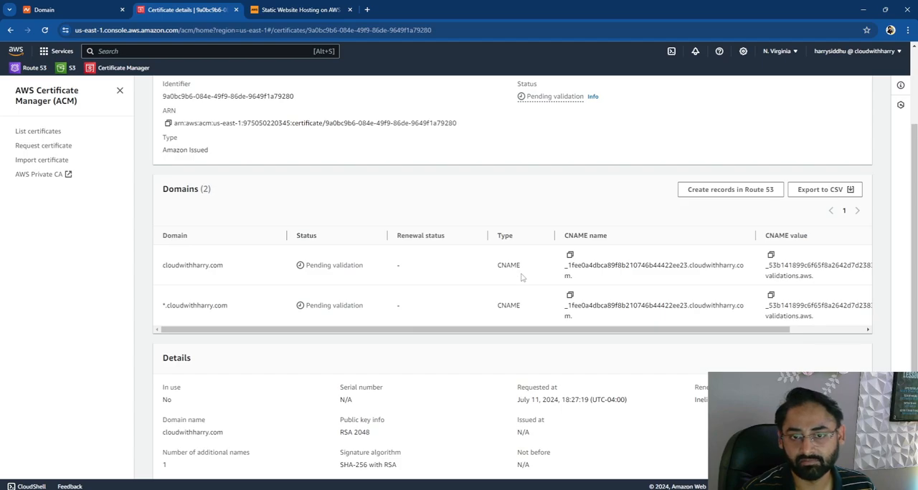
pyautogui.scroll(2, 522, 277)
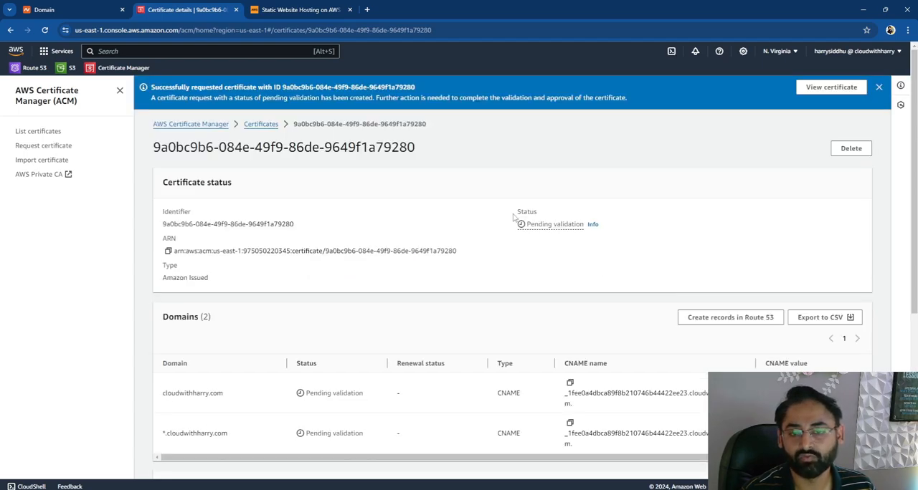
pyautogui.click(878, 86)
pyautogui.click(123, 51)
pyautogui.write('Rout')
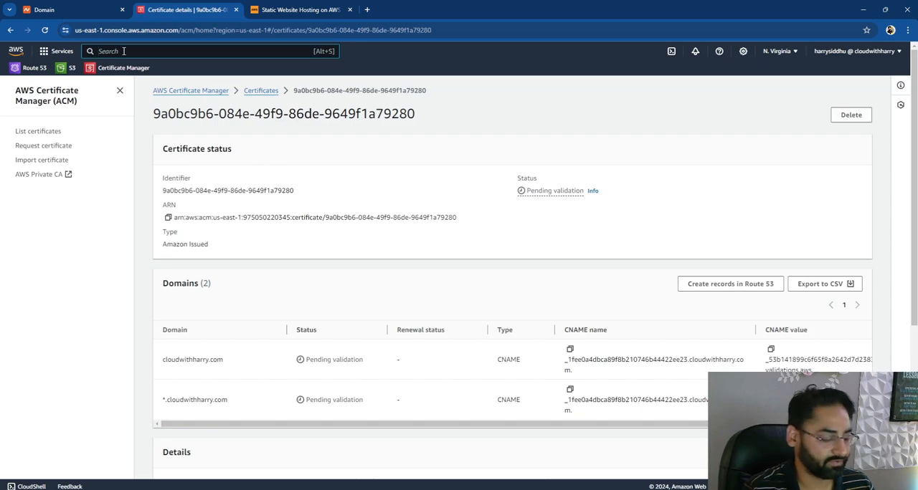
pyautogui.write('e 53')
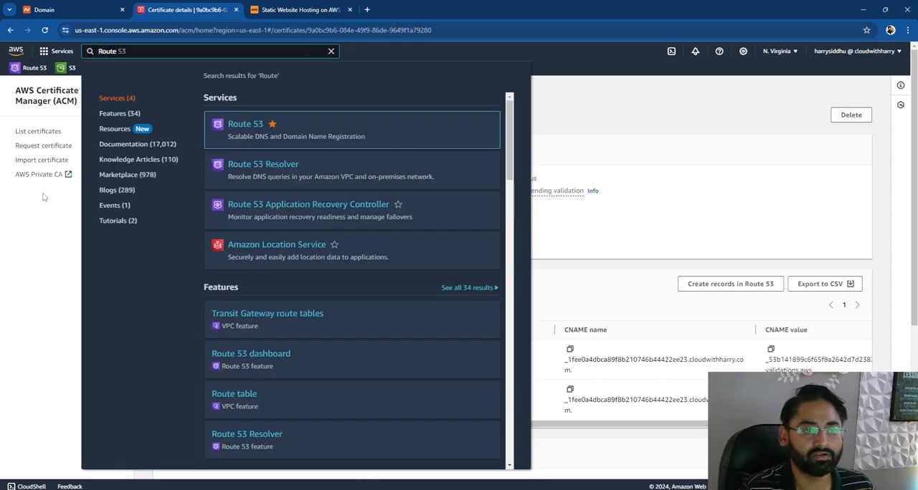
pyautogui.click(34, 236)
# - Open Route 53 in a new browser tab and go to the cloudwithharry.com hosted zone
pyautogui.rightClick(34, 70)
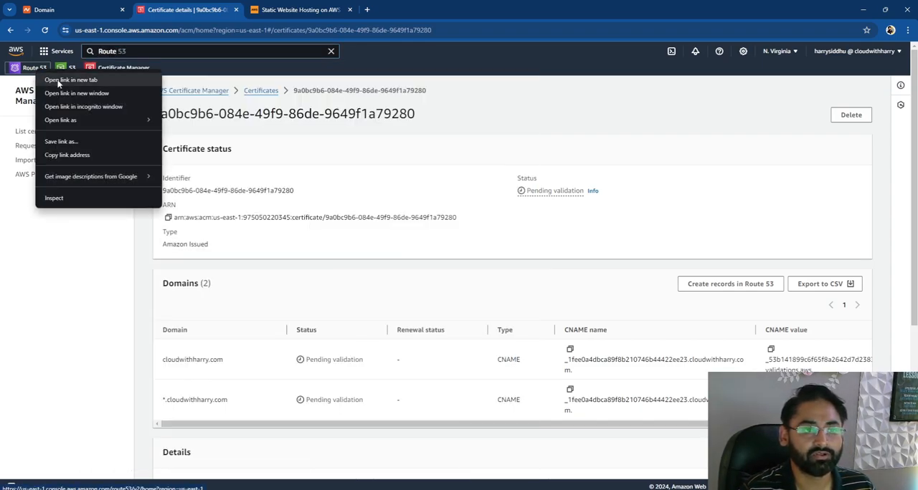
pyautogui.click(54, 77)
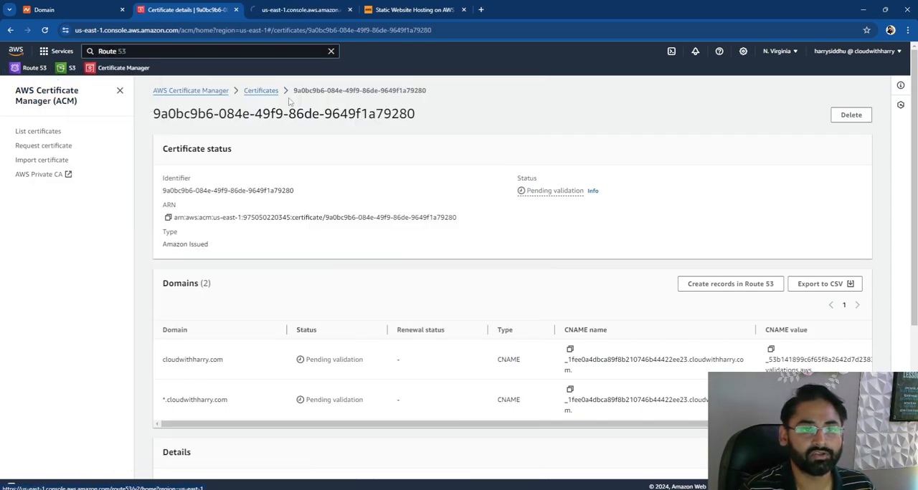
pyautogui.click(308, 10)
pyautogui.click(251, 186)
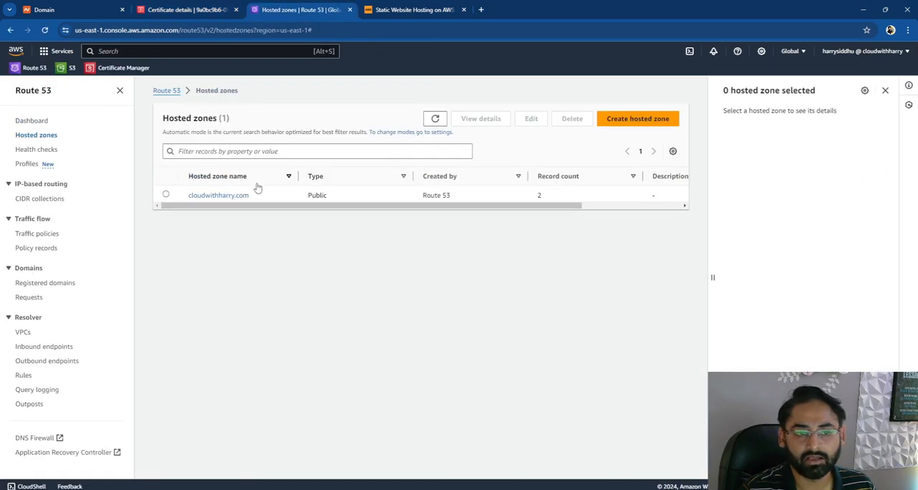
pyautogui.click(231, 199)
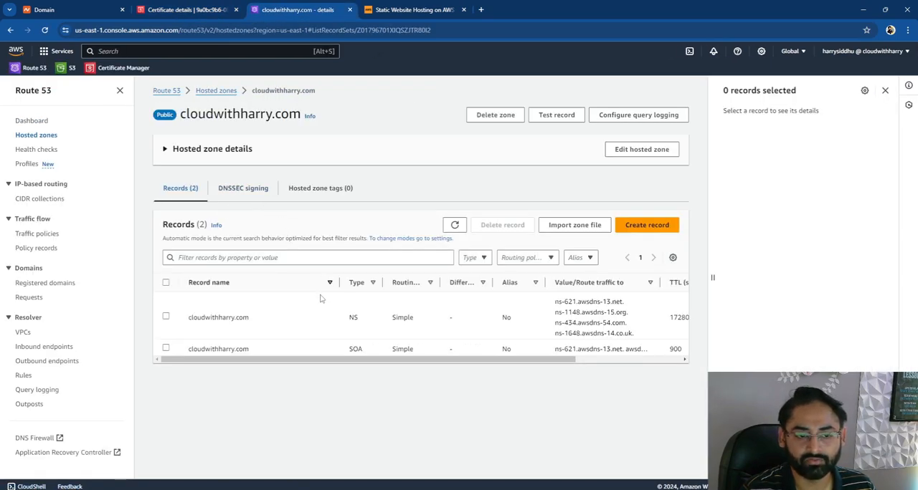
# - Start a new record in the zone and name it with the certificate's CNAME name for cloudwithharry.com, leaving out the domain suffix
pyautogui.click(647, 225)
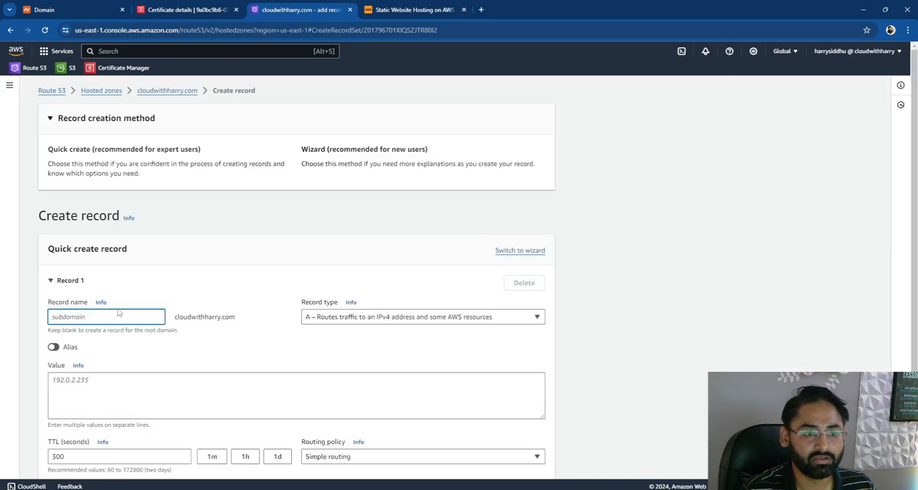
pyautogui.scroll(-2, 119, 269)
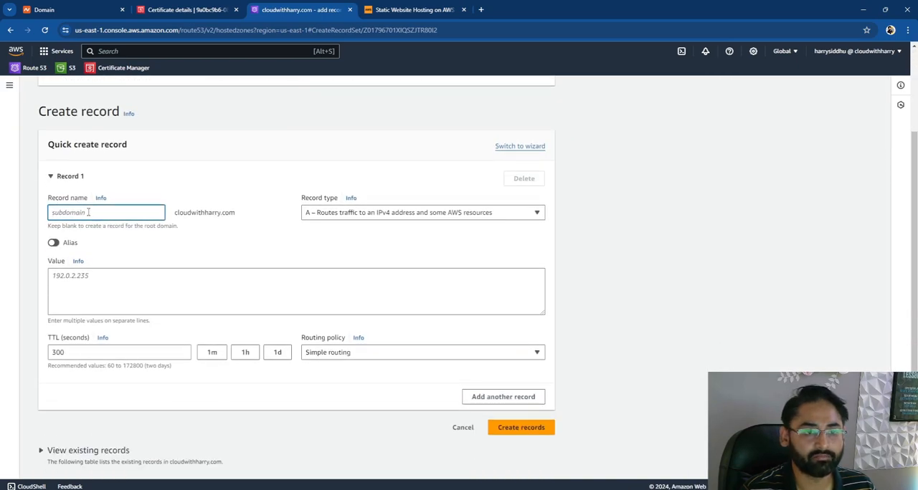
pyautogui.click(188, 10)
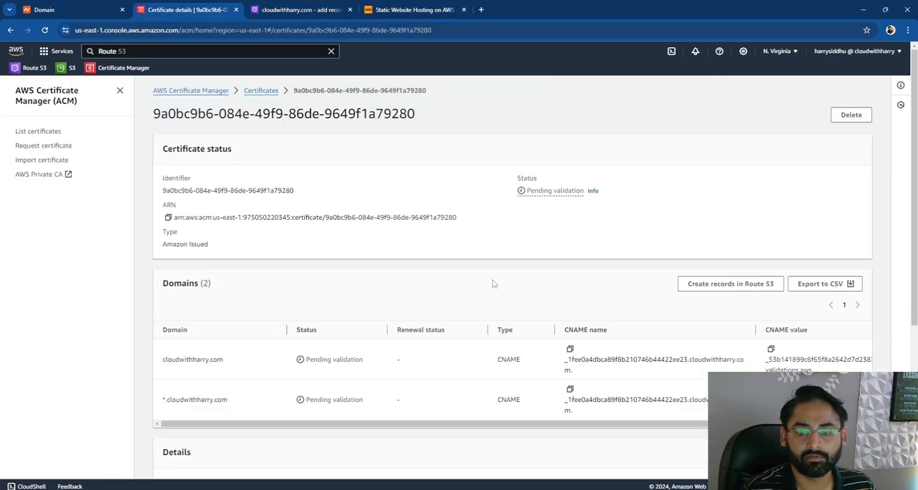
pyautogui.click(570, 349)
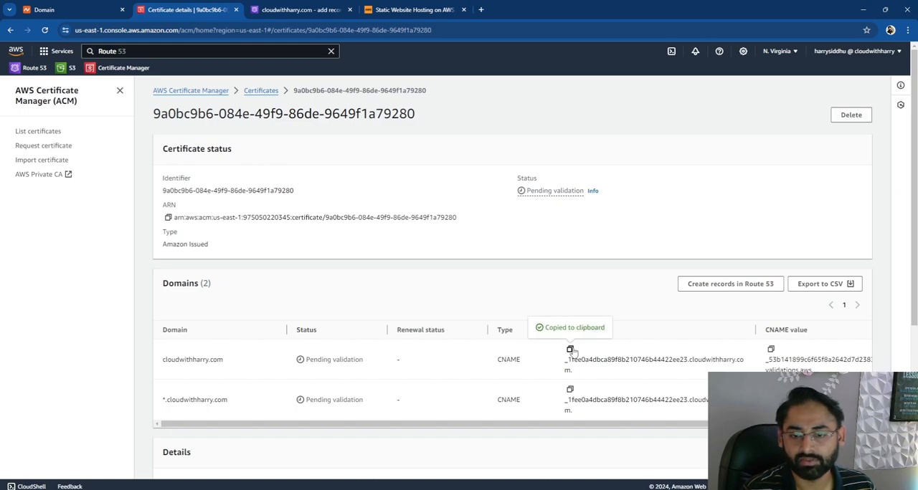
pyautogui.click(326, 14)
pyautogui.hotkey('ctrl', 'v')
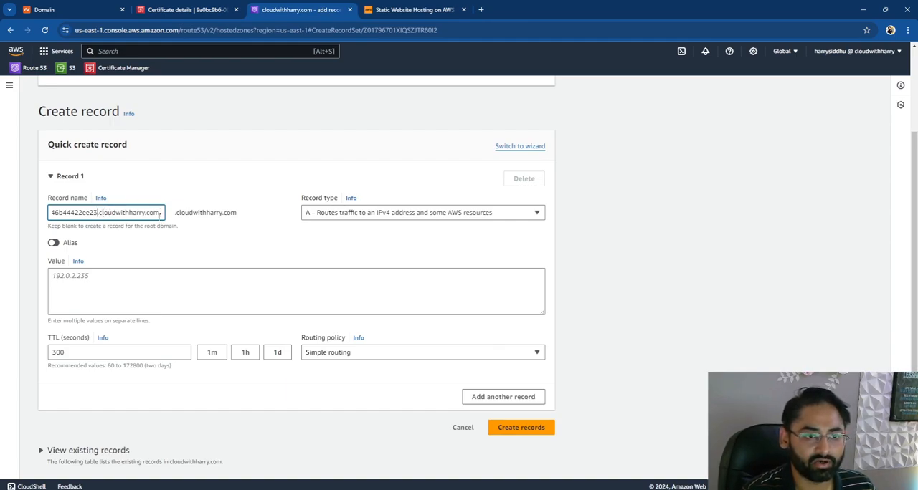
pyautogui.moveTo(238, 214); pyautogui.dragTo(174, 215)
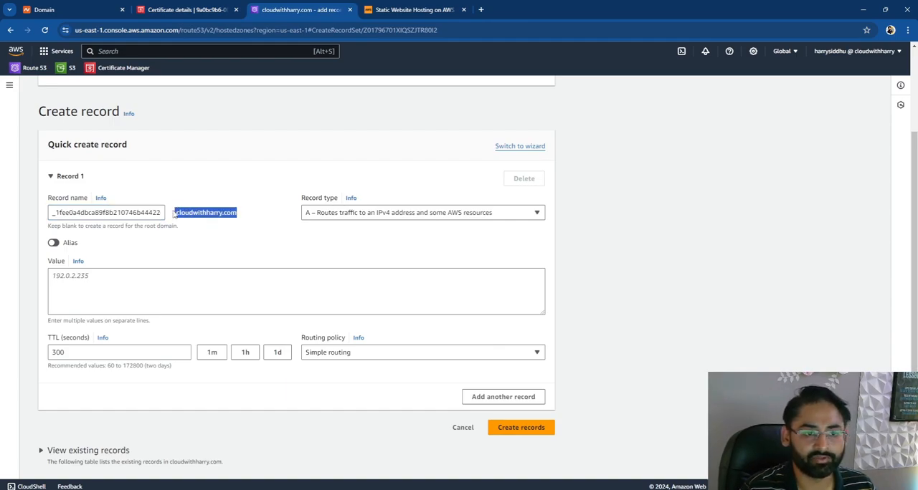
pyautogui.click(123, 213)
pyautogui.moveTo(160, 213)
pyautogui.mouseDown()
pyautogui.moveTo(43, 210)
pyautogui.moveTo(170, 218)
pyautogui.mouseUp()
pyautogui.click(147, 213)
pyautogui.click(146, 213)
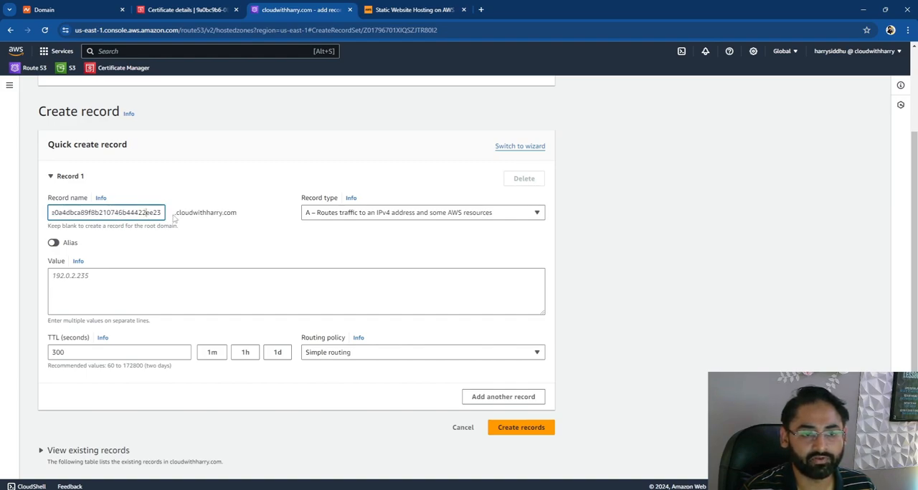
# - Copy the certificate's CNAME value for cloudwithharry.com from Certificate Manager and paste it as the new Route 53 record's value
pyautogui.click(135, 279)
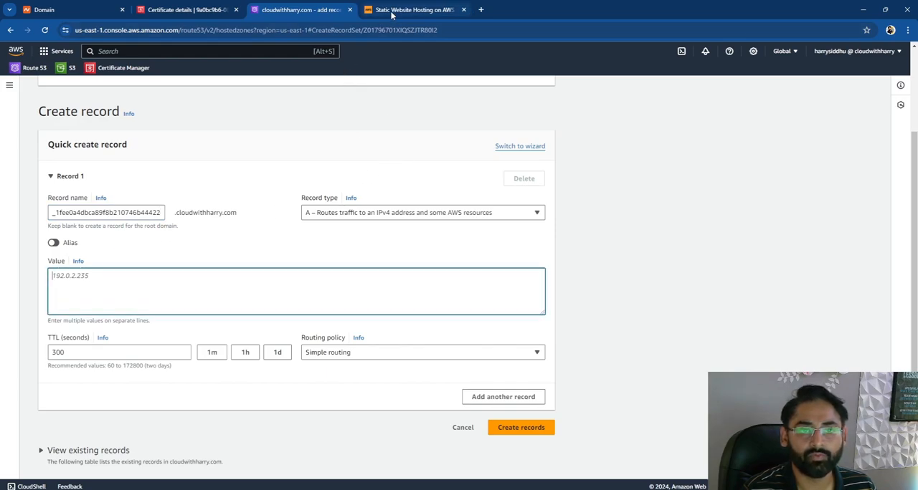
pyautogui.click(412, 9)
pyautogui.click(186, 10)
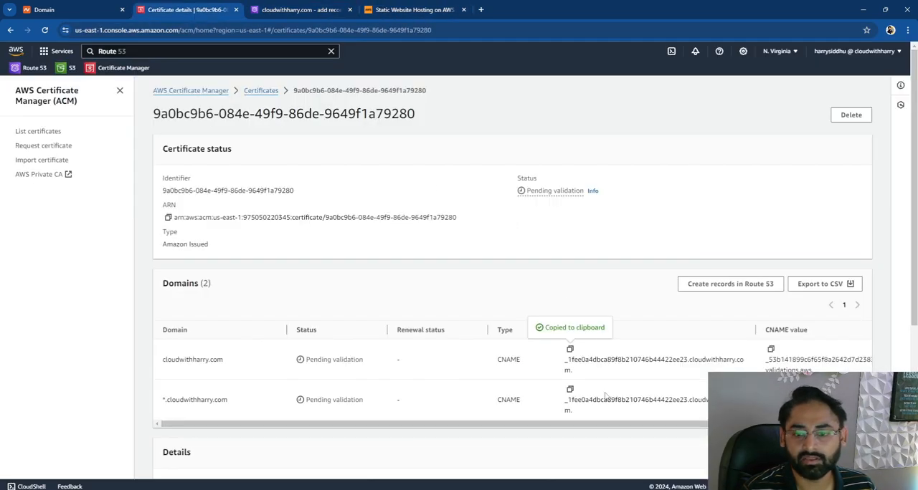
pyautogui.click(569, 390)
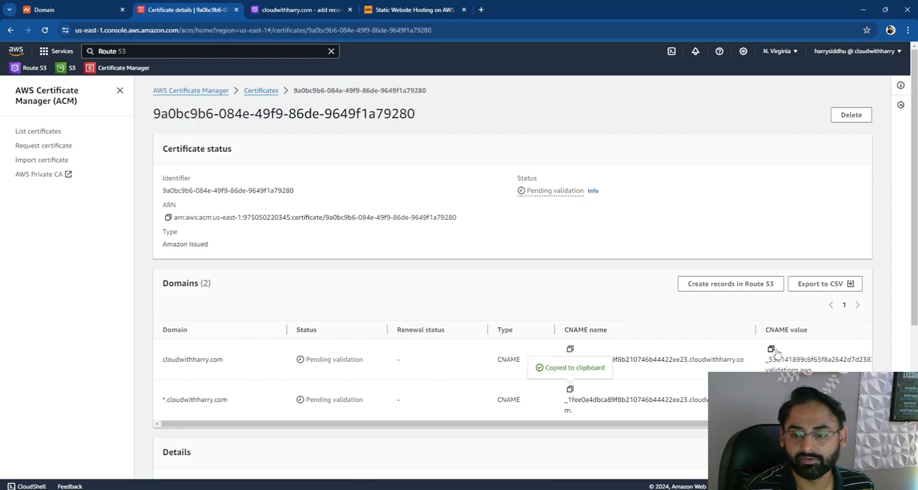
pyautogui.click(771, 350)
pyautogui.click(301, 9)
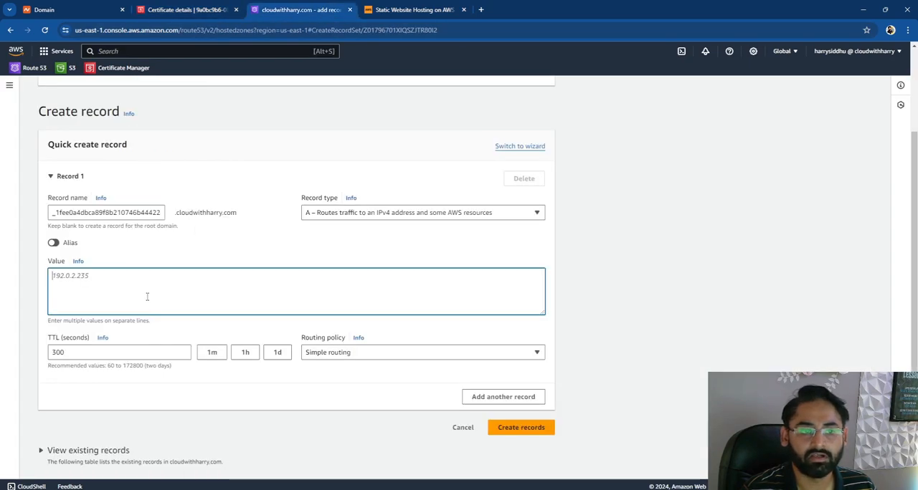
pyautogui.hotkey('ctrl', 'v')
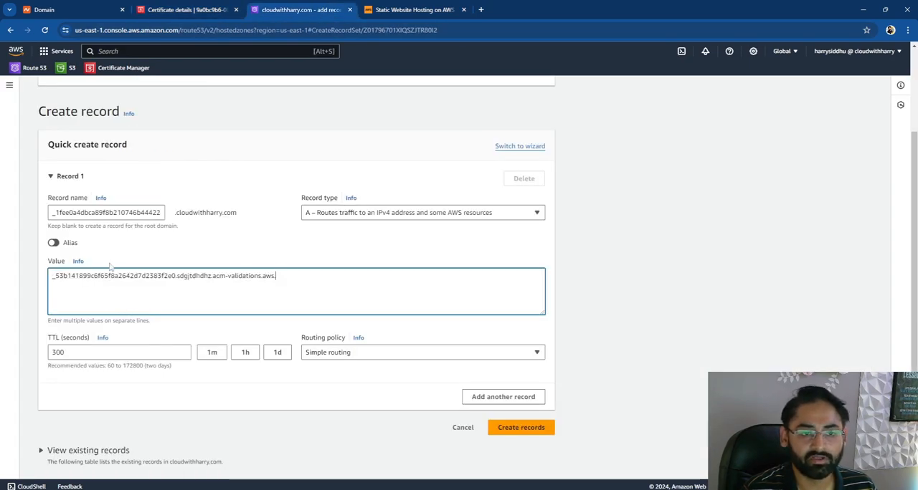
# - Set the record type to CNAME and create the record, keeping the 300-second TTL and simple routing
pyautogui.click(357, 212)
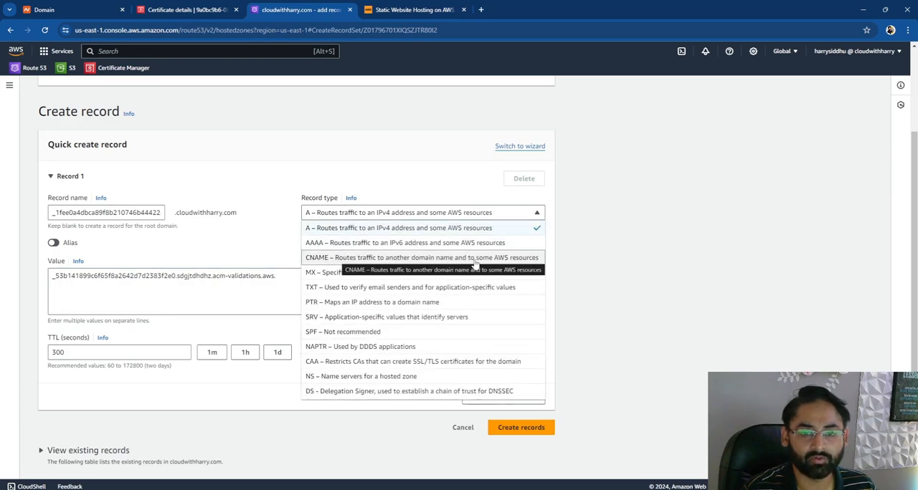
pyautogui.click(525, 259)
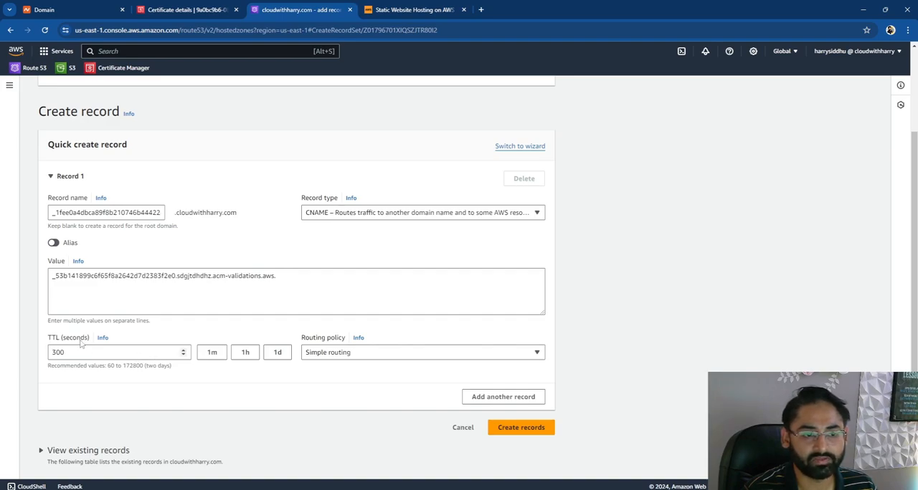
pyautogui.click(510, 430)
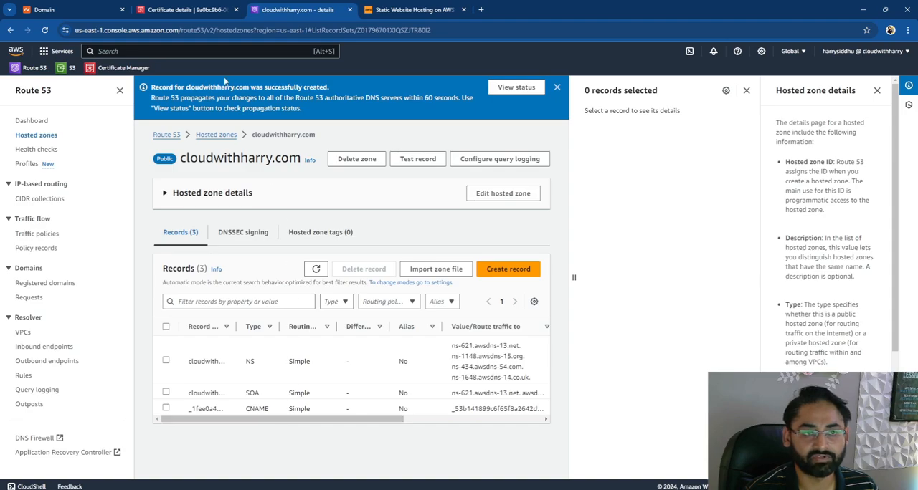
# - Return to the certificate's details in Certificate Manager and reload them to check the validation status
pyautogui.click(178, 10)
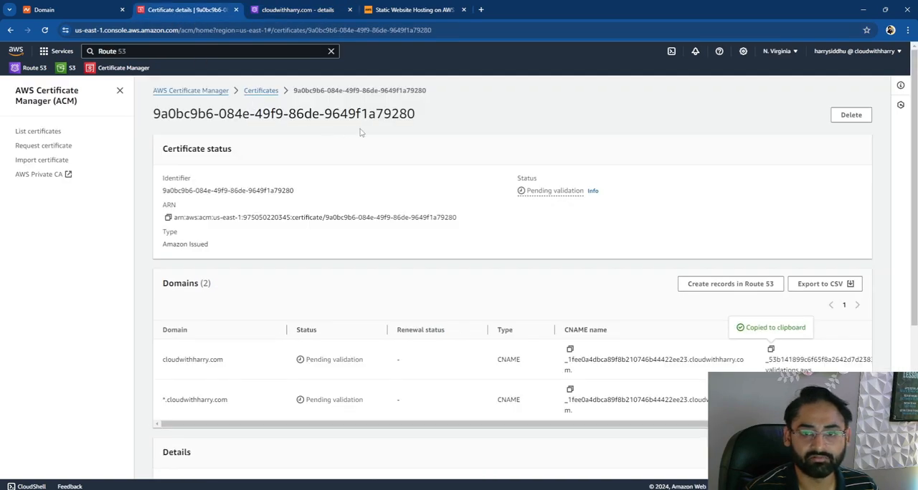
pyautogui.click(45, 30)
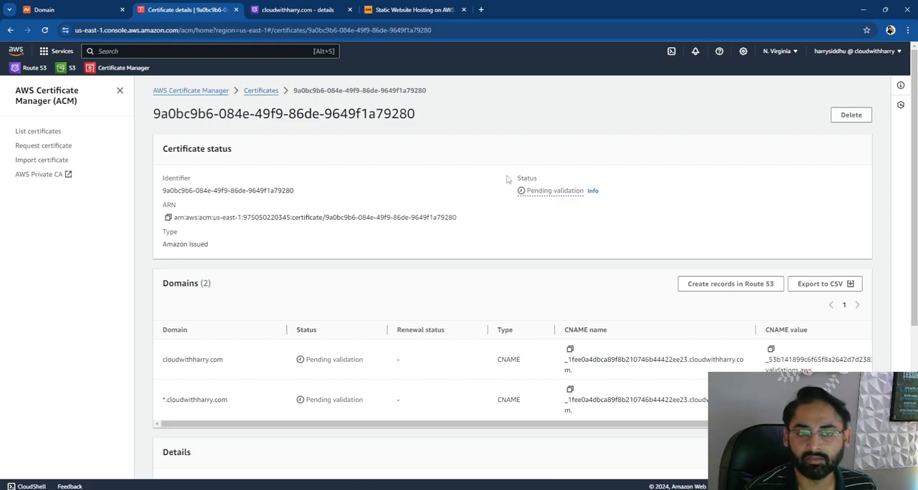
pyautogui.moveTo(508, 179); pyautogui.dragTo(623, 205)
pyautogui.click(626, 212)
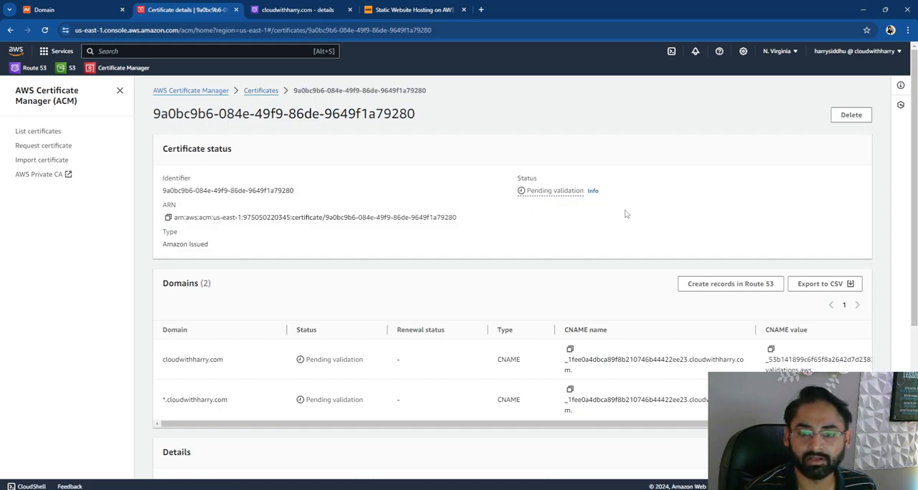